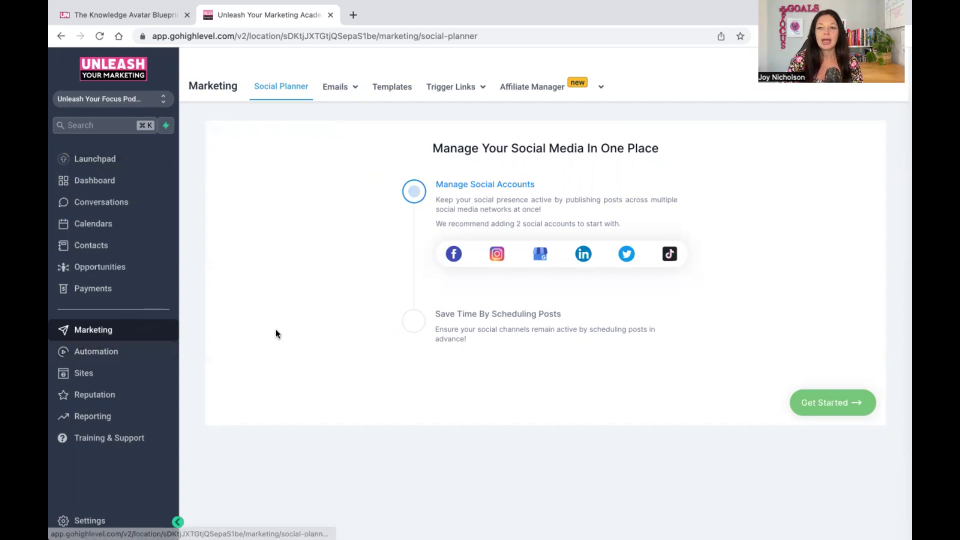
Go through Marketing to the Social Planner's 'Manage Your Social Media In One Place' page
mouse_move(335, 97)
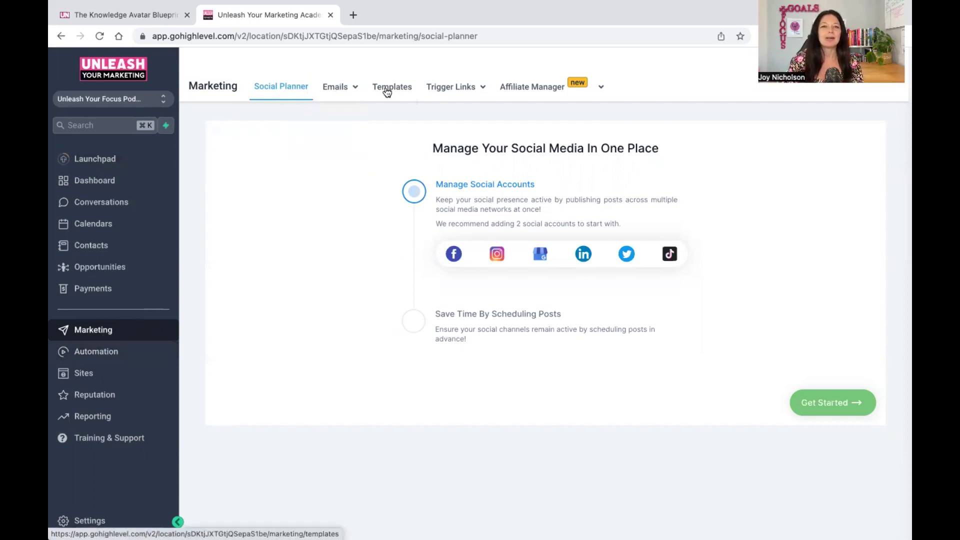
mouse_move(533, 94)
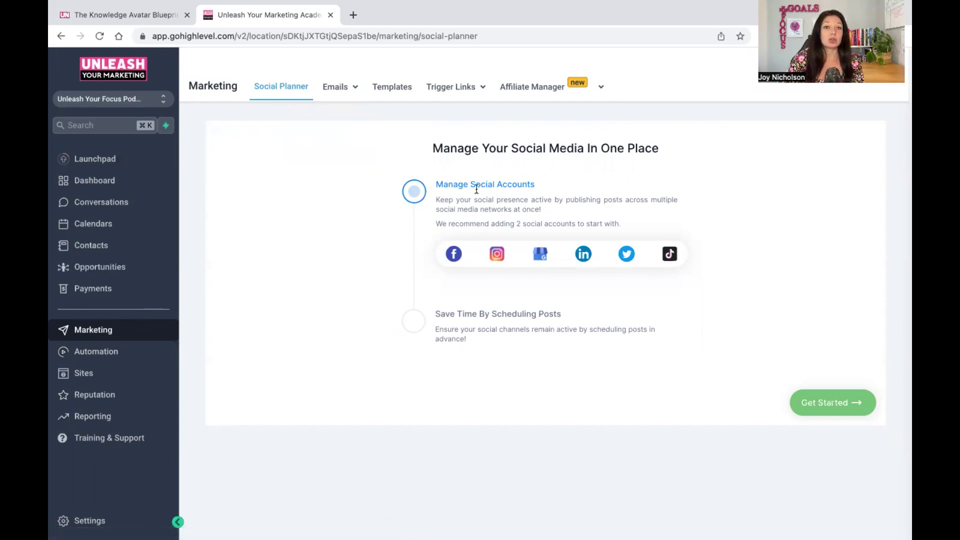
Link the personal Facebook page to LeadConnector by selecting it and allowing access
left_click(452, 255)
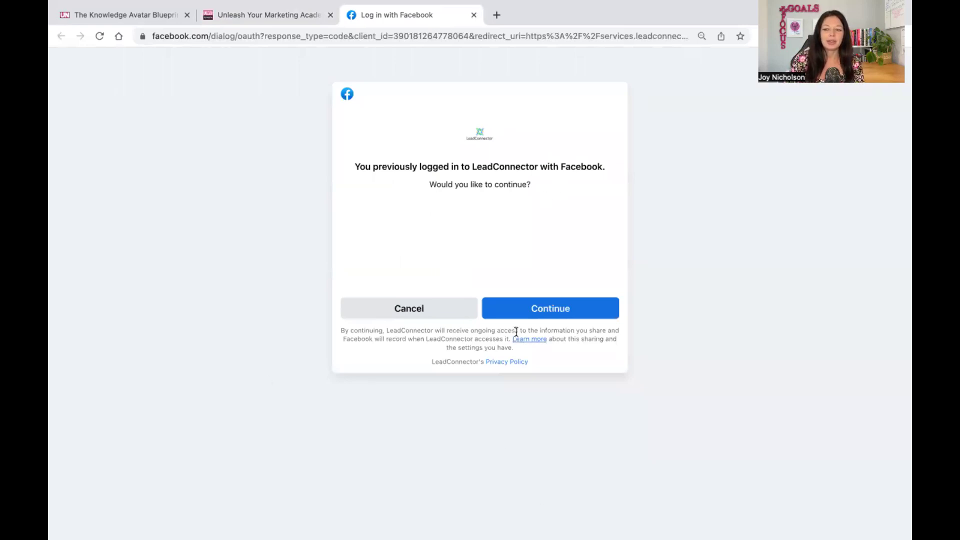
left_click(505, 308)
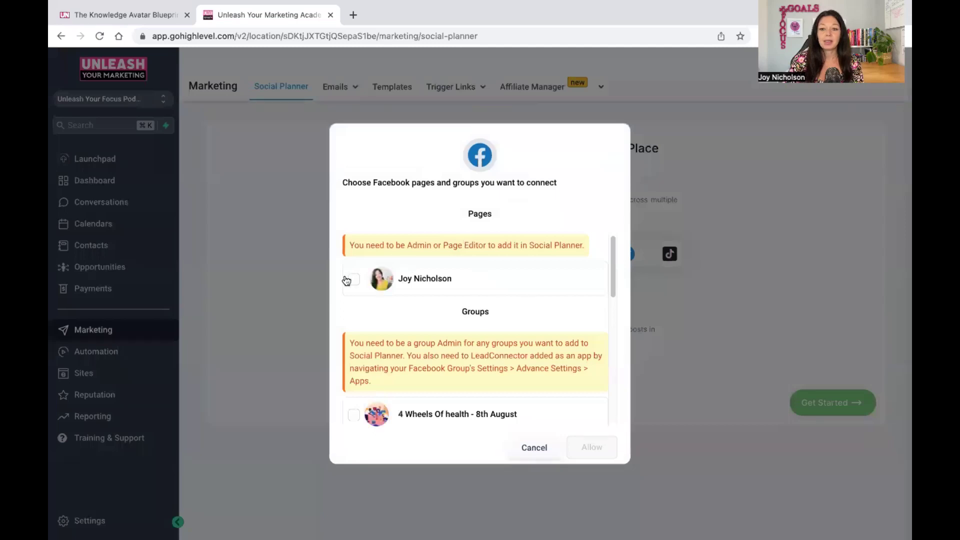
left_click(352, 280)
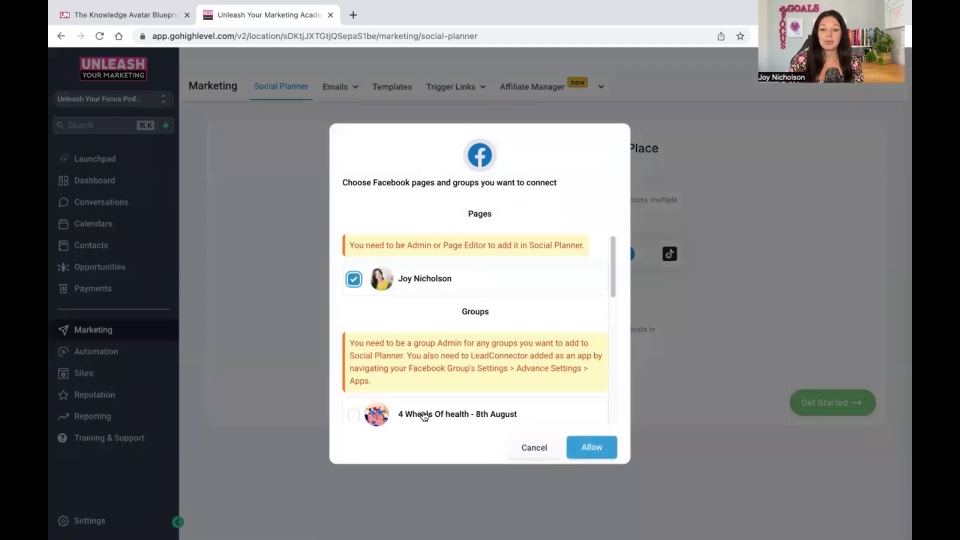
scroll(569, 339, "down", 5)
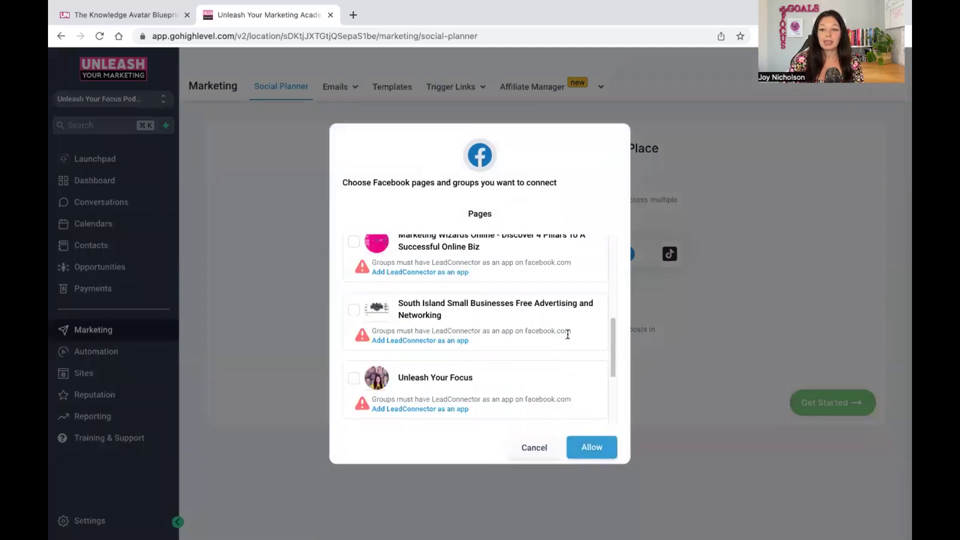
scroll(565, 343, "down", 5)
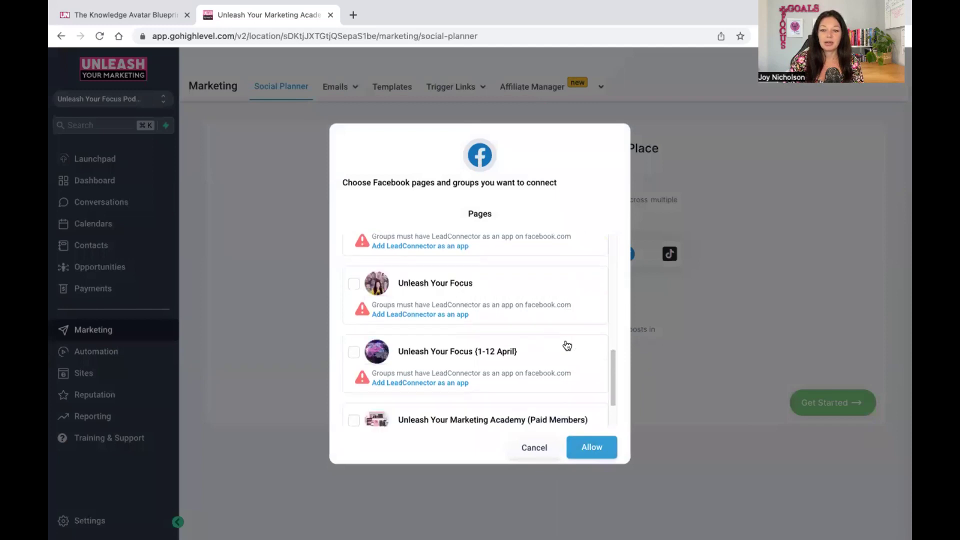
scroll(547, 322, "up", 15)
left_click(594, 448)
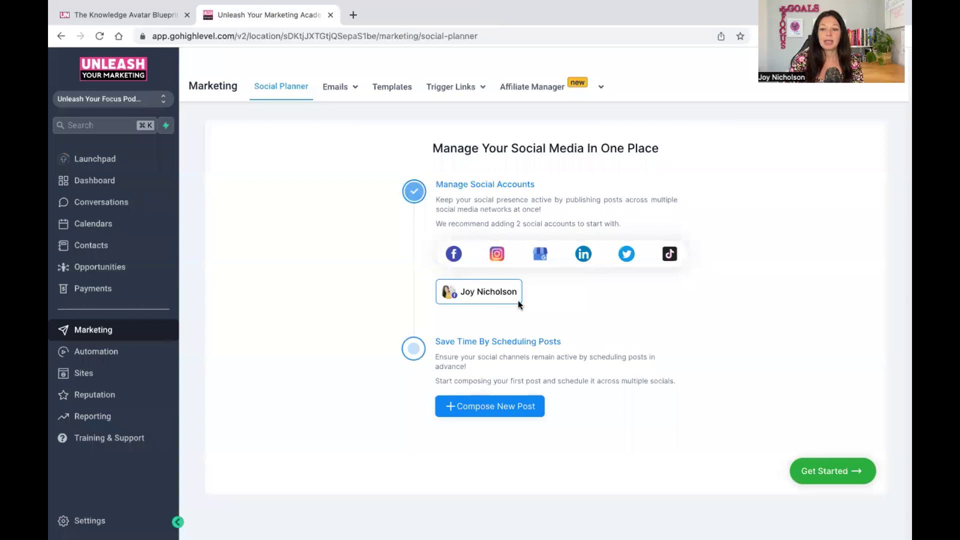
Connect the Instagram Business account through the Facebook login and approve access
left_click(496, 258)
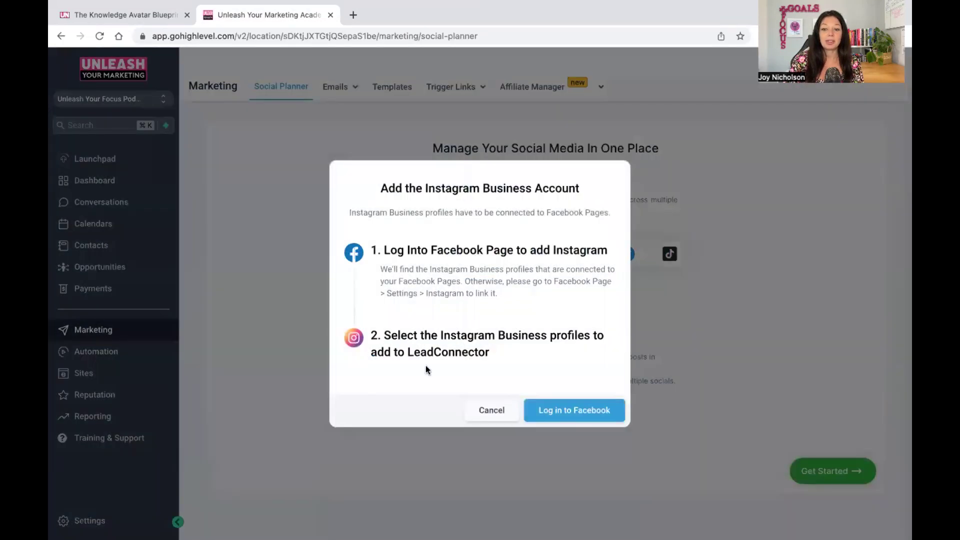
left_click(574, 416)
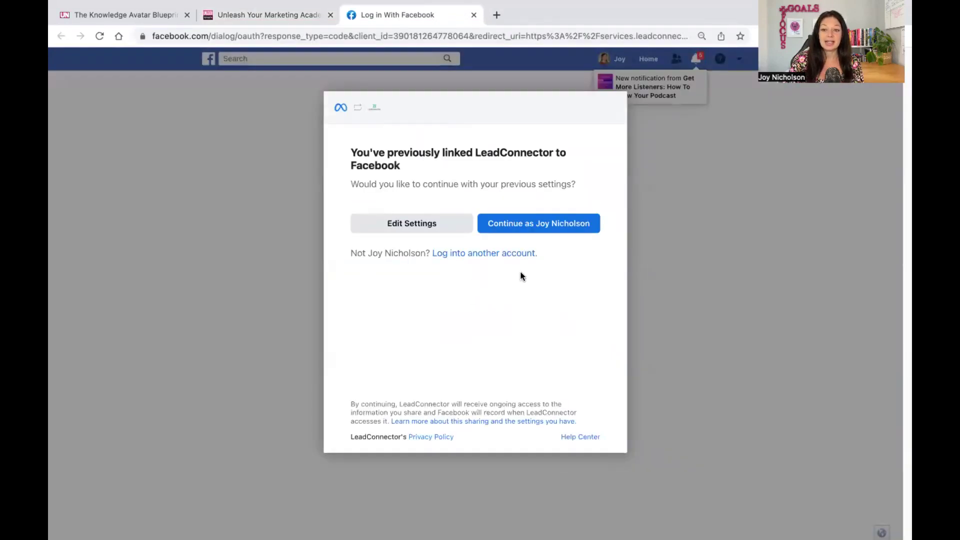
left_click(493, 226)
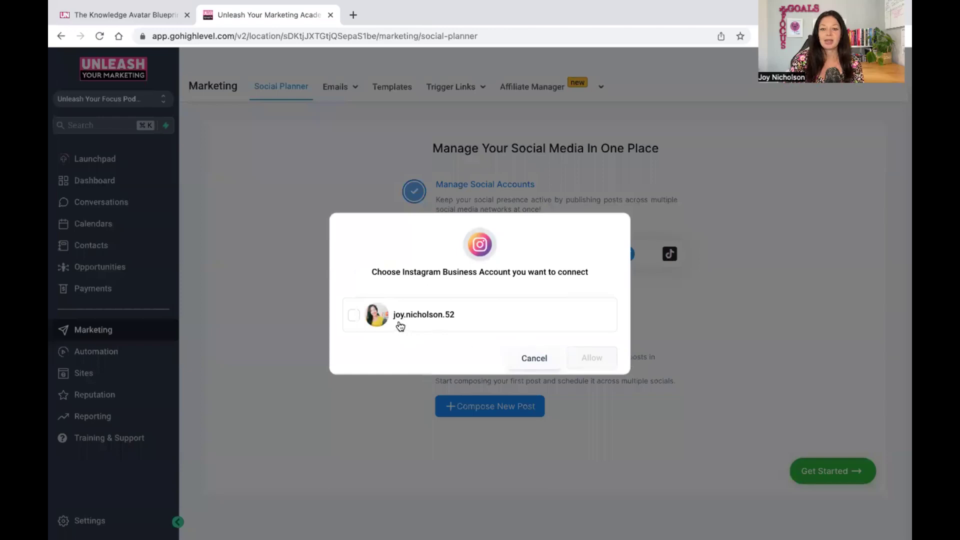
left_click(352, 314)
left_click(605, 364)
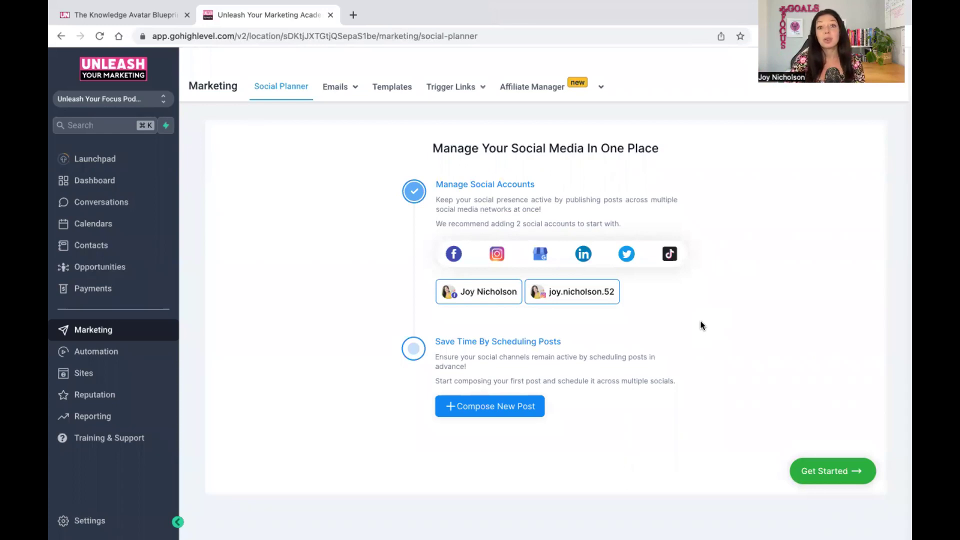
left_click(535, 256)
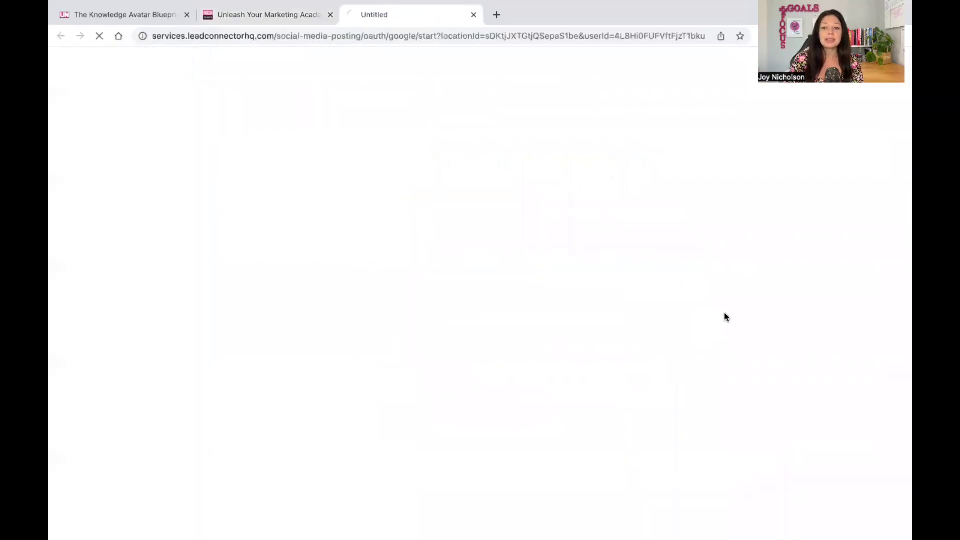
Close the Google Business sign-in and sign in to LinkedIn with saved credentials
left_click(474, 15)
left_click(474, 15)
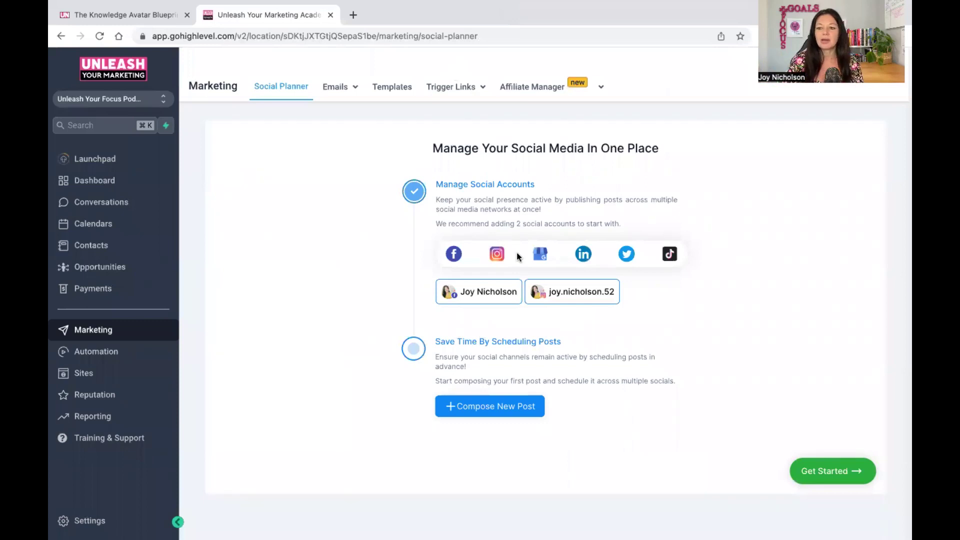
left_click(585, 255)
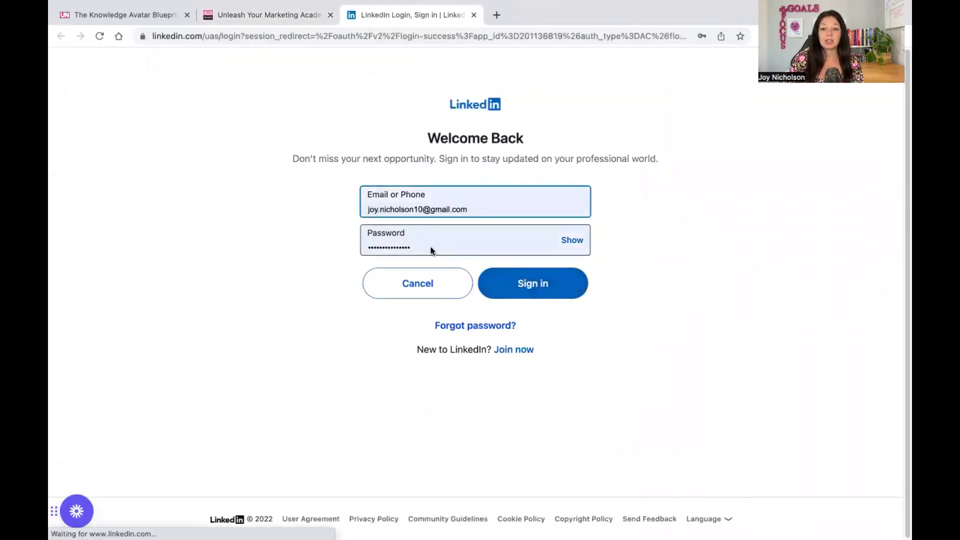
left_click(538, 284)
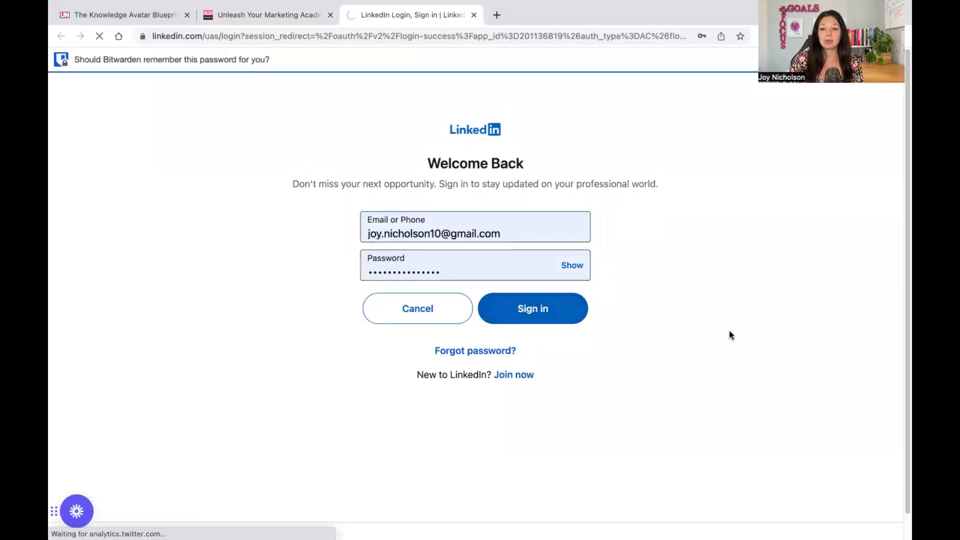
scroll(489, 509, "down", 1)
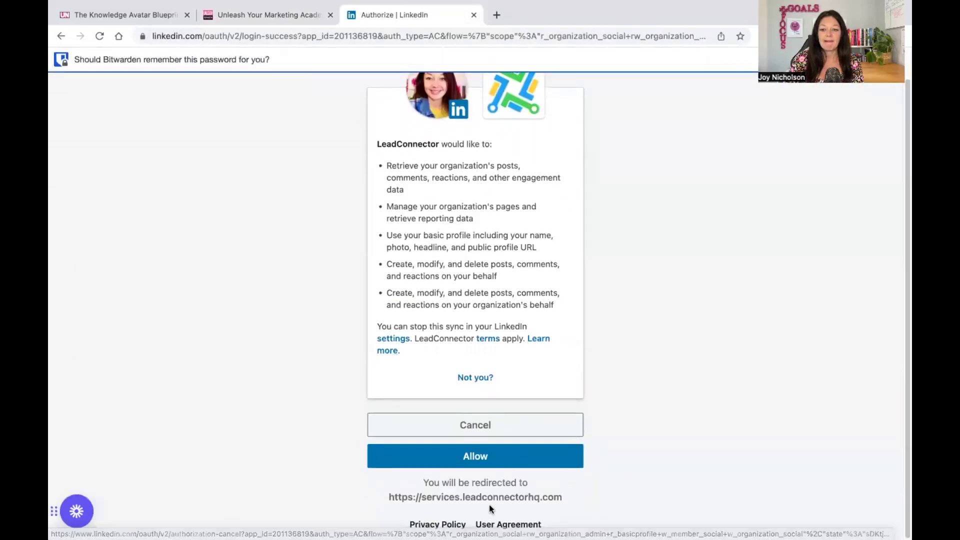
Authorize LeadConnector and connect the chosen LinkedIn profile
left_click(489, 459)
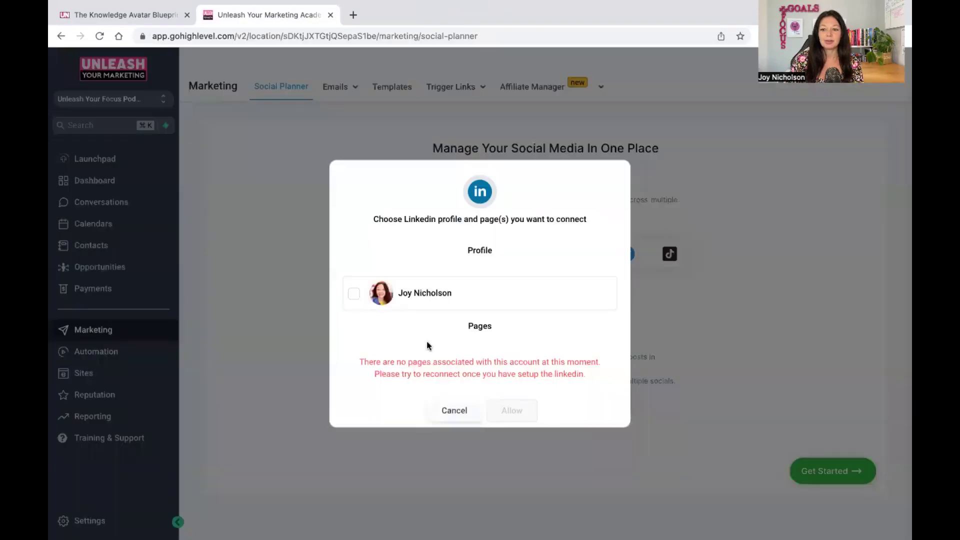
left_click(354, 294)
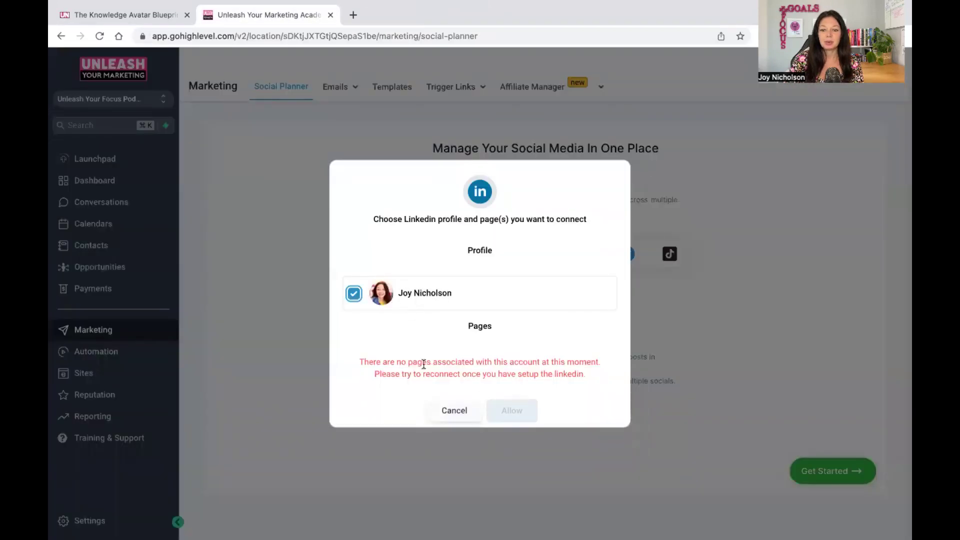
left_click(501, 411)
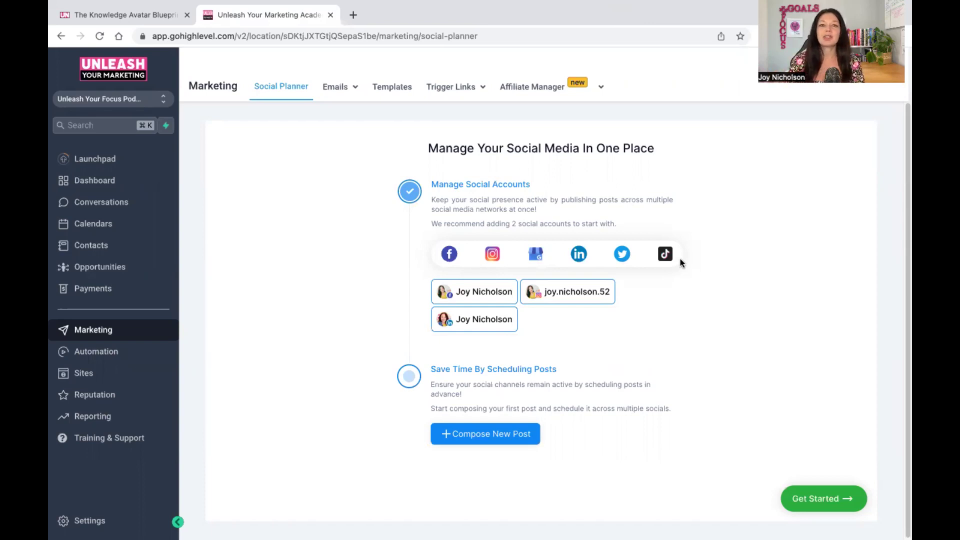
left_click(621, 253)
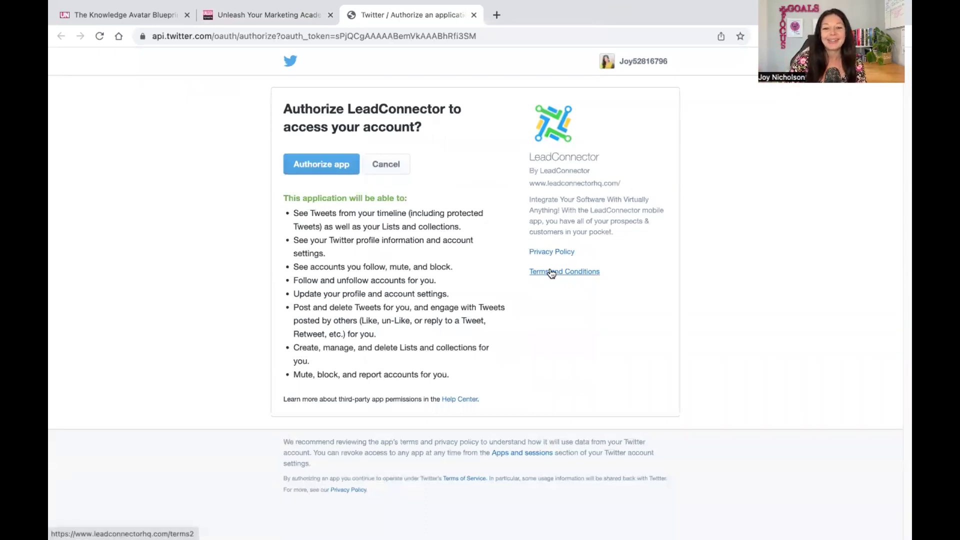
left_click(474, 15)
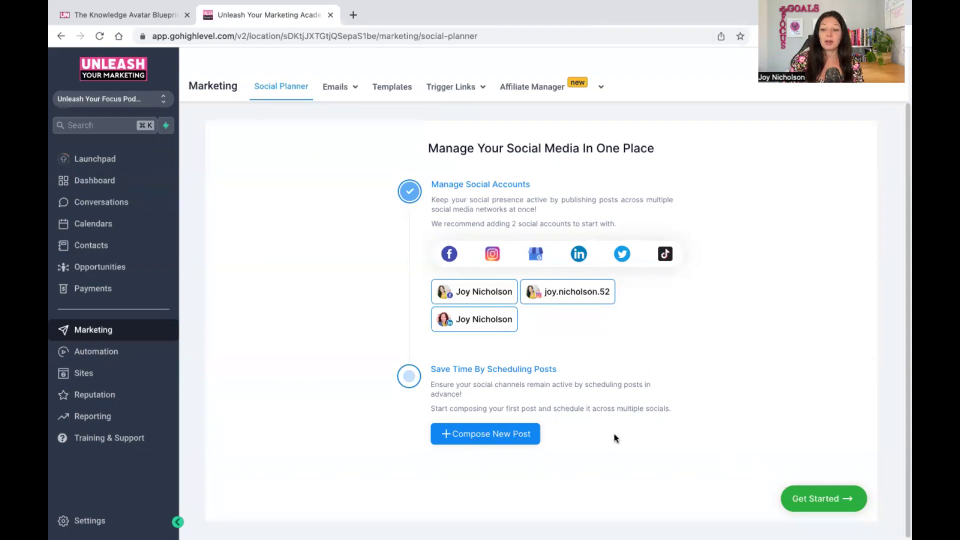
left_click(488, 443)
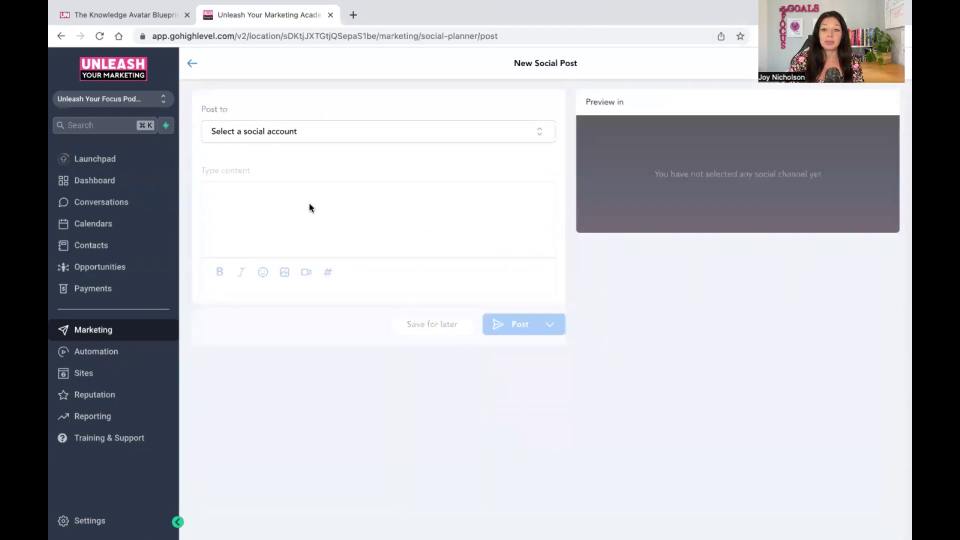
Select the Facebook page and Instagram account as the post's destinations
left_click(325, 128)
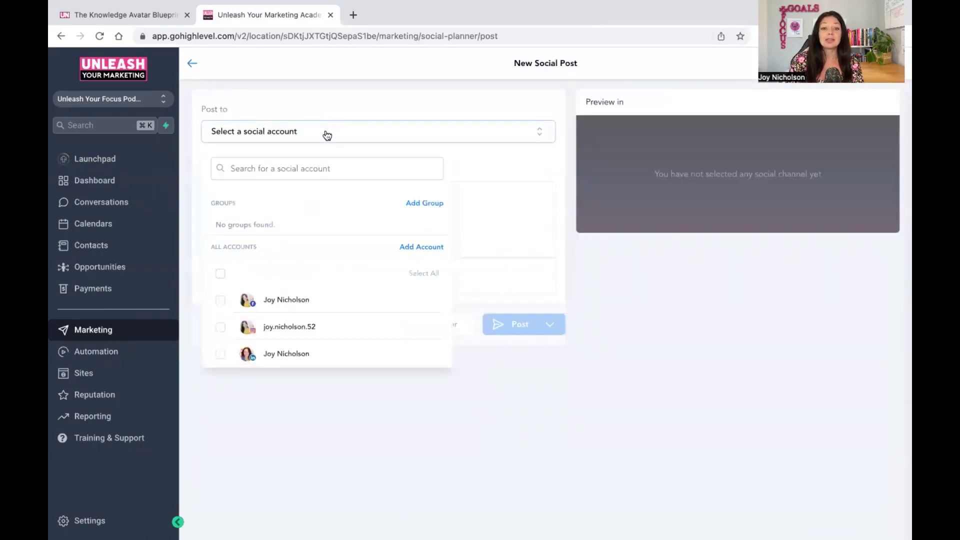
left_click(221, 302)
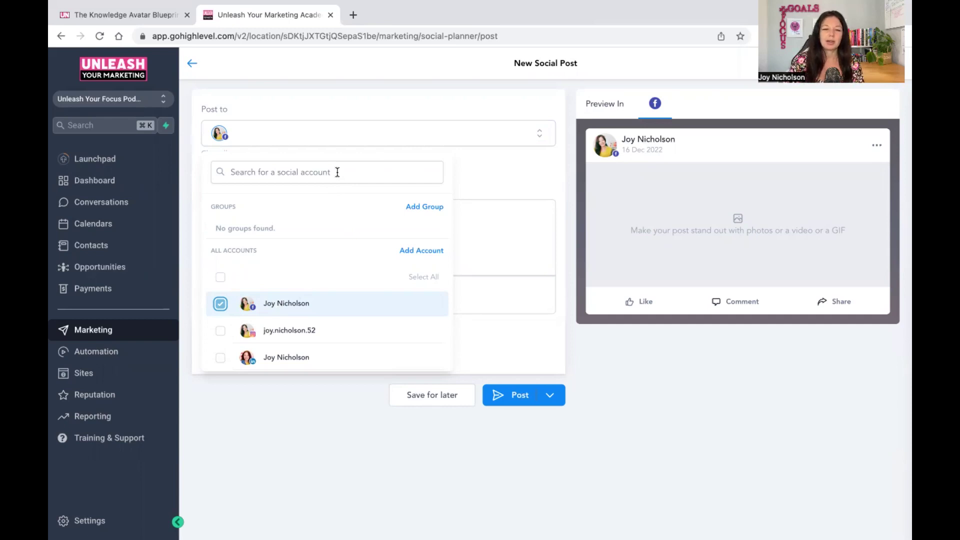
left_click(288, 173)
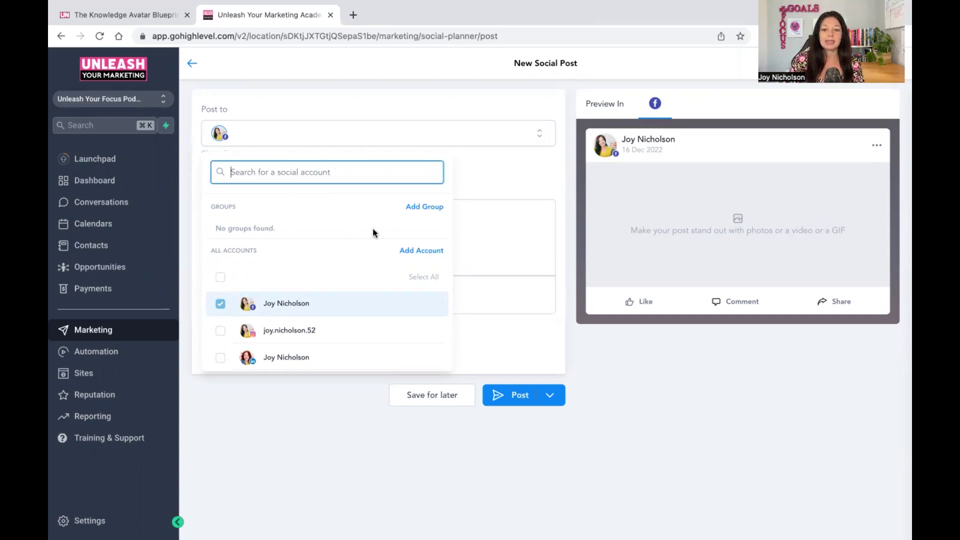
left_click(220, 331)
left_click(279, 172)
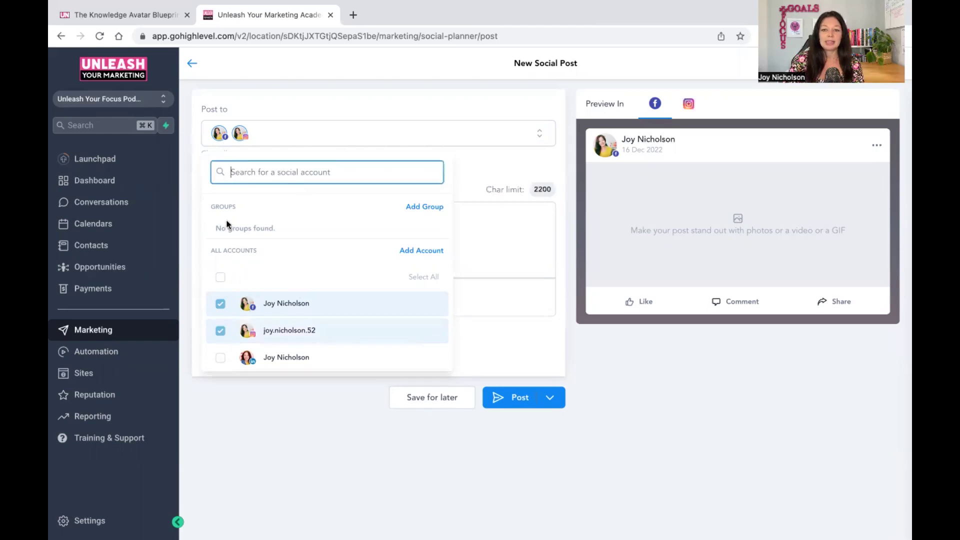
left_click(508, 235)
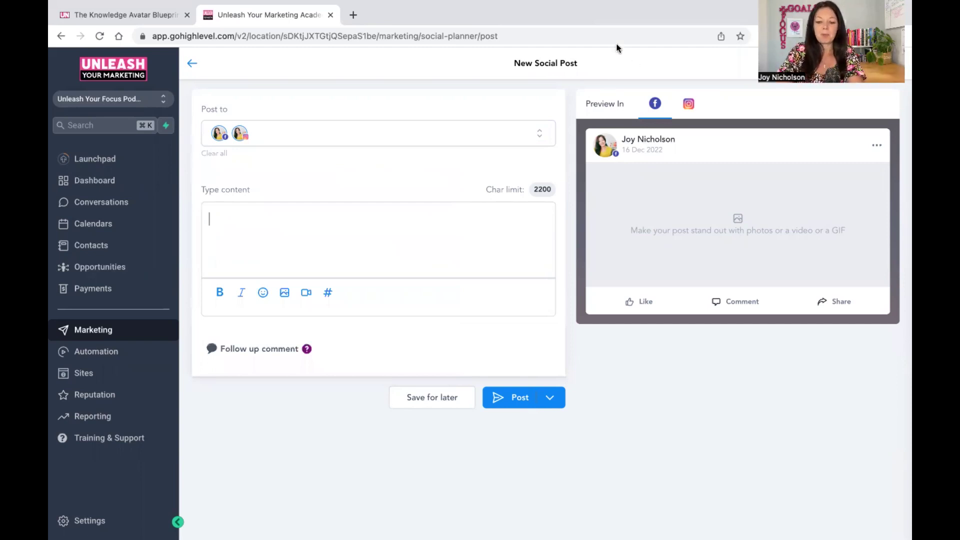
Type the post text 'Doing lot of GHL Videos on YouTube. A fun day for recording'
type("Doing L")
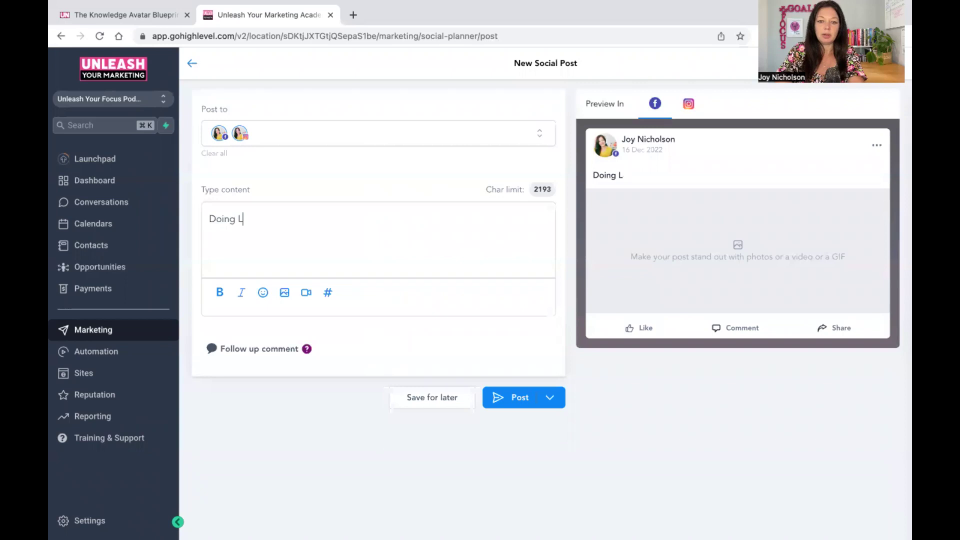
key("BackSpace")
type("lot of")
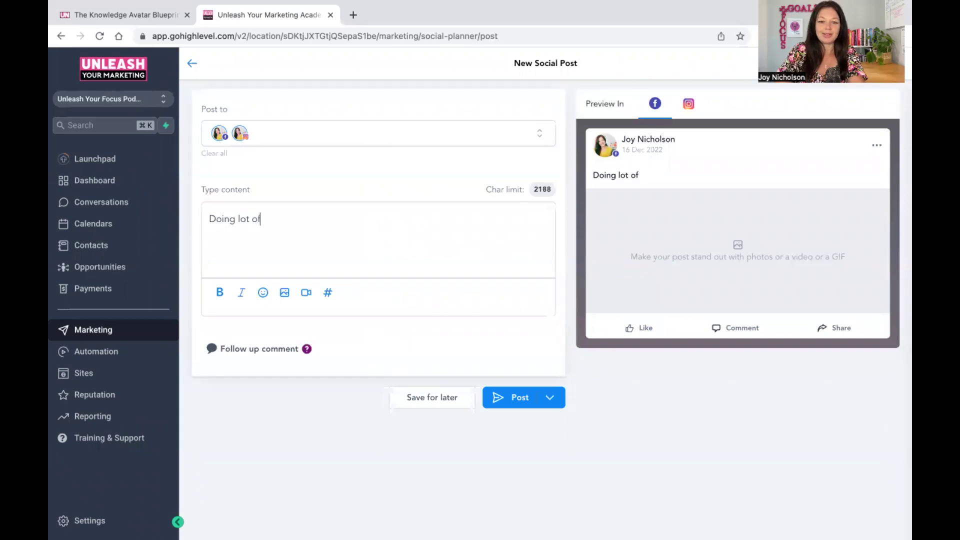
type(" GHL Vd")
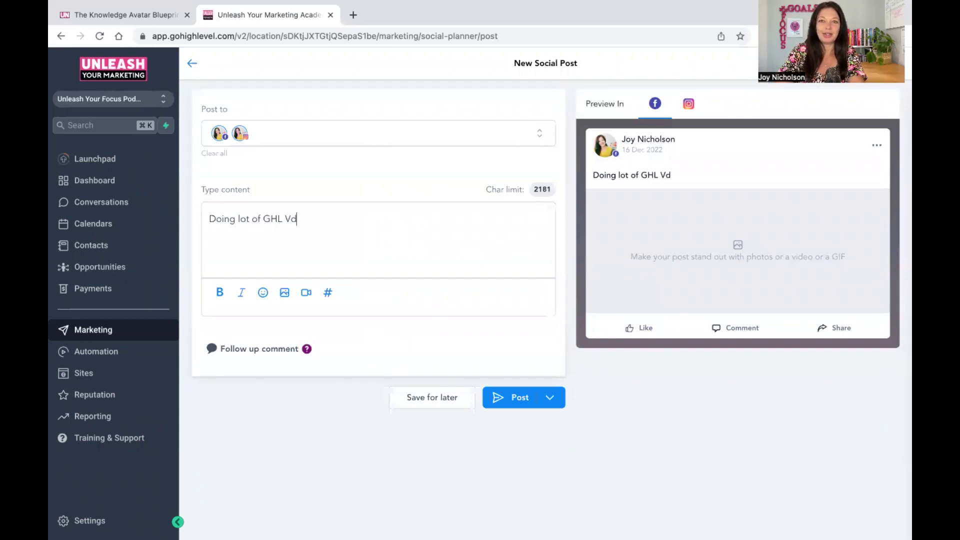
key("BackSpace")
type("id")
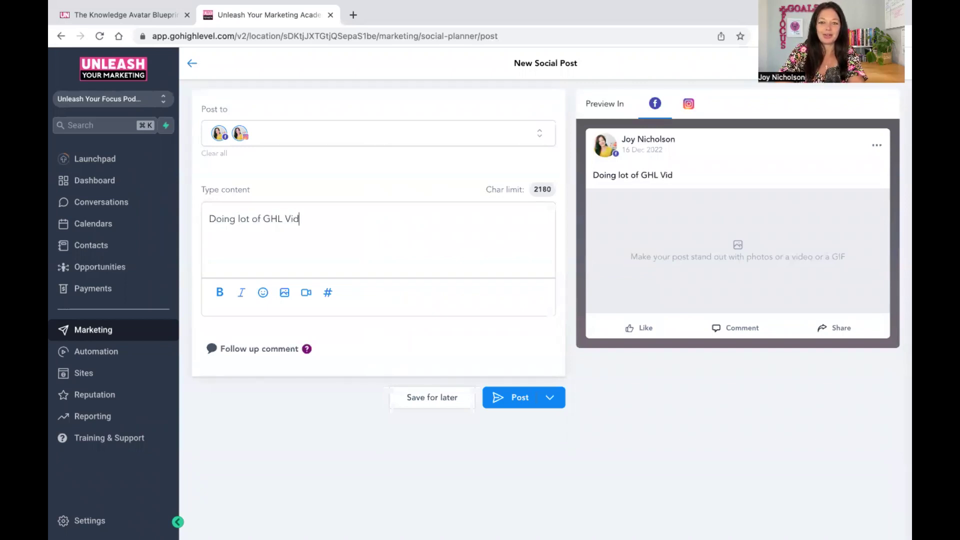
type("eos on Yo")
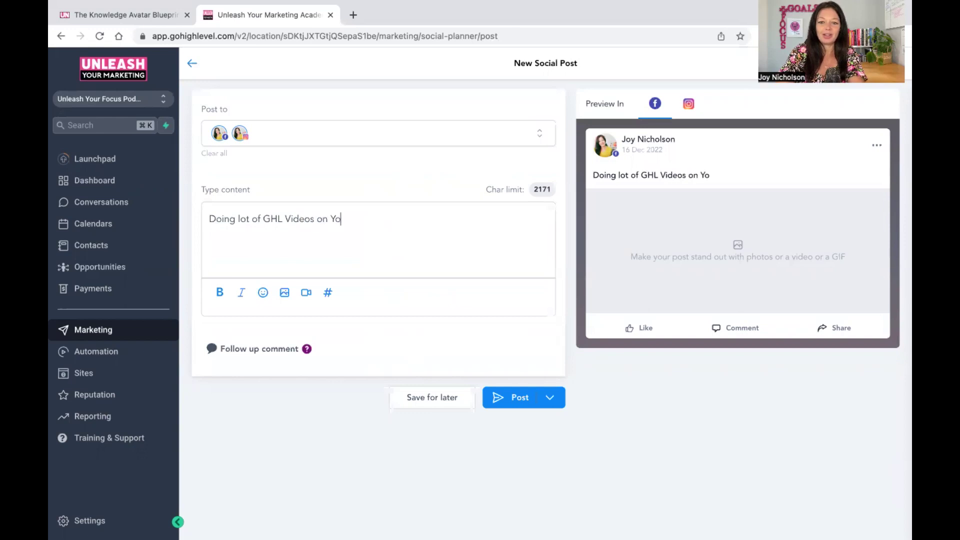
type("uTube,")
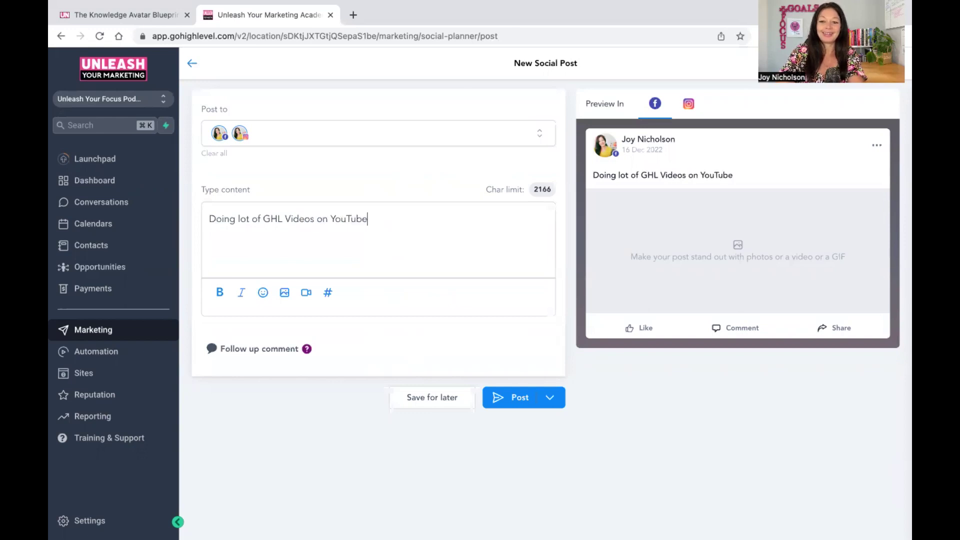
key("BackSpace")
type(". A fu")
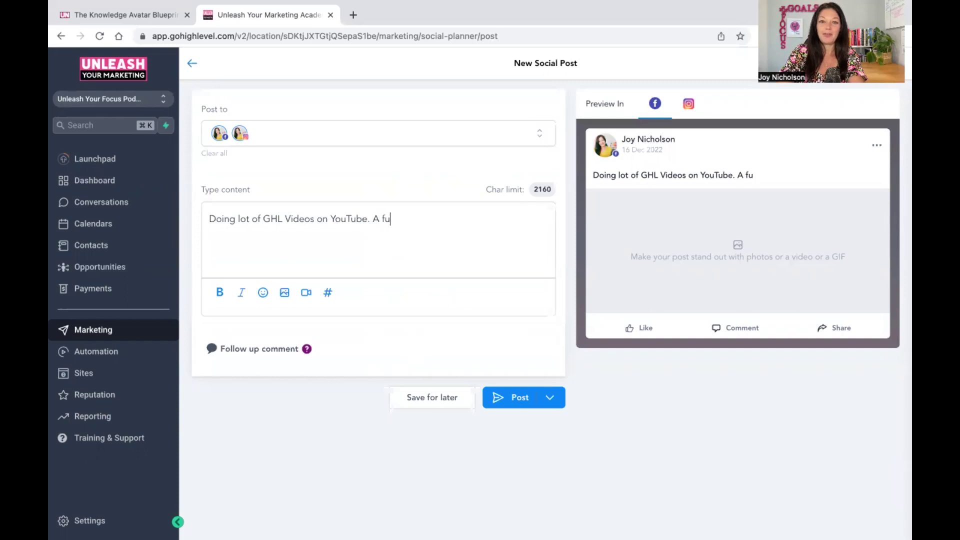
type("n day for recording")
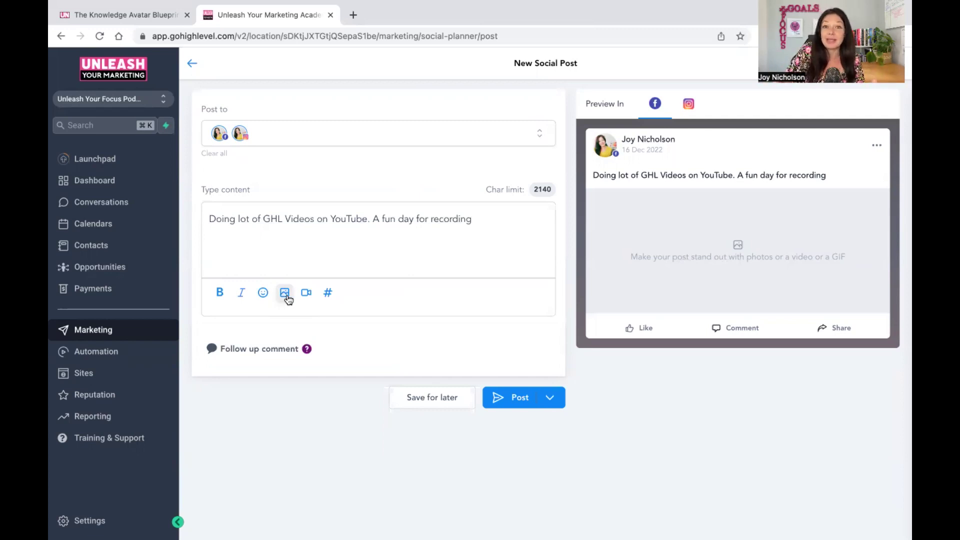
left_click(285, 295)
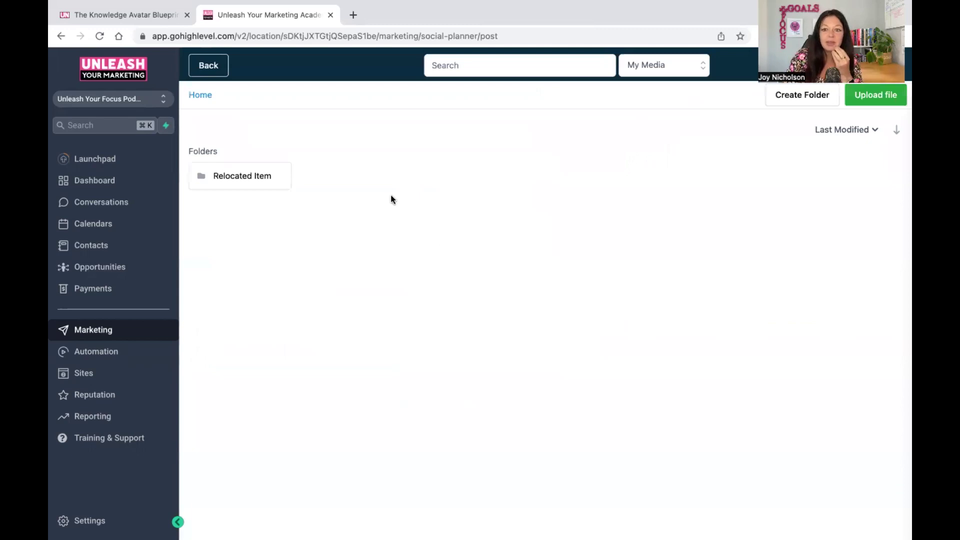
Search Unsplash for 'recording' and attach the pink microphone photo
left_click(542, 61)
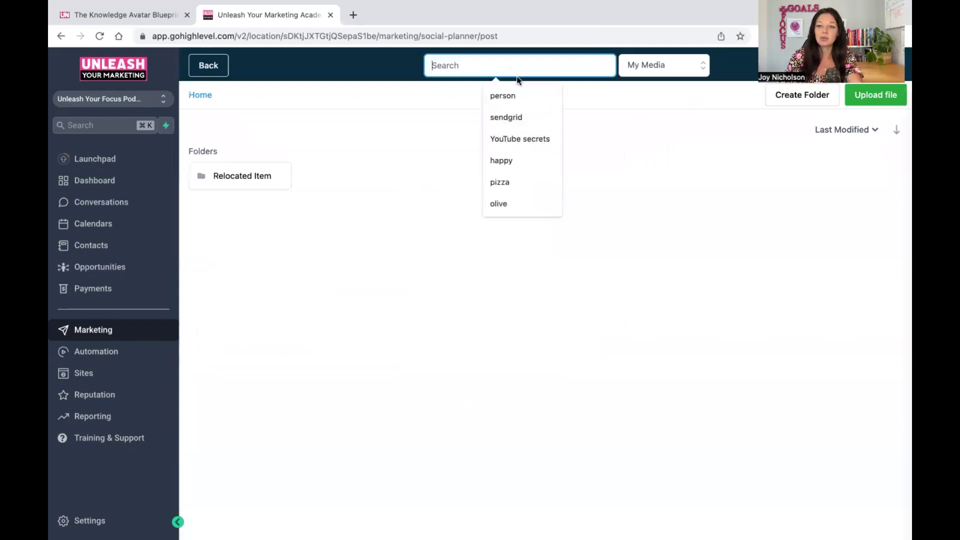
left_click(591, 173)
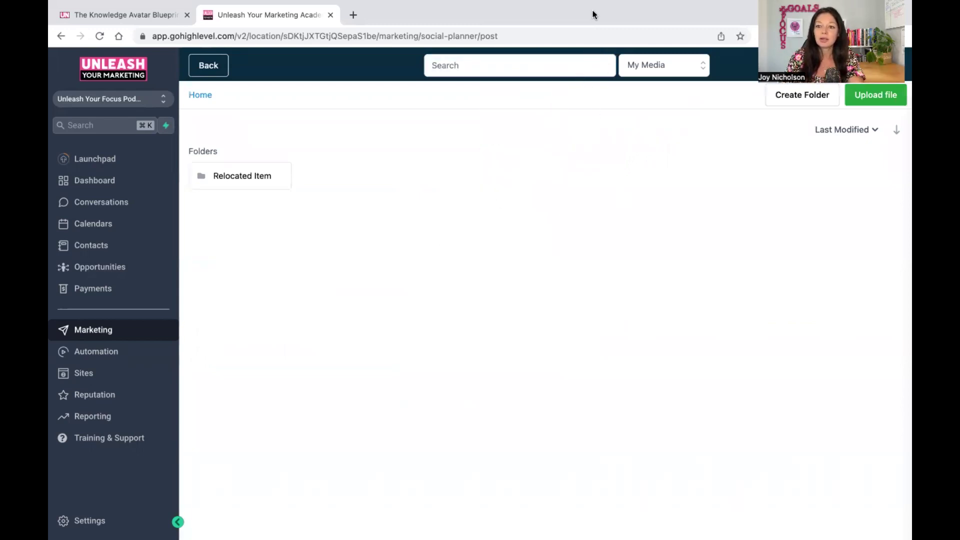
left_click(592, 71)
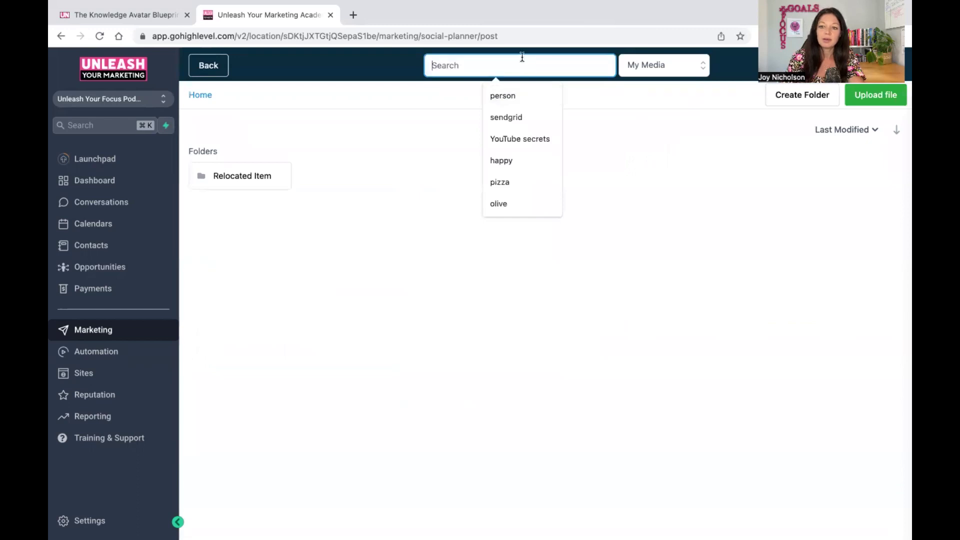
type("recor")
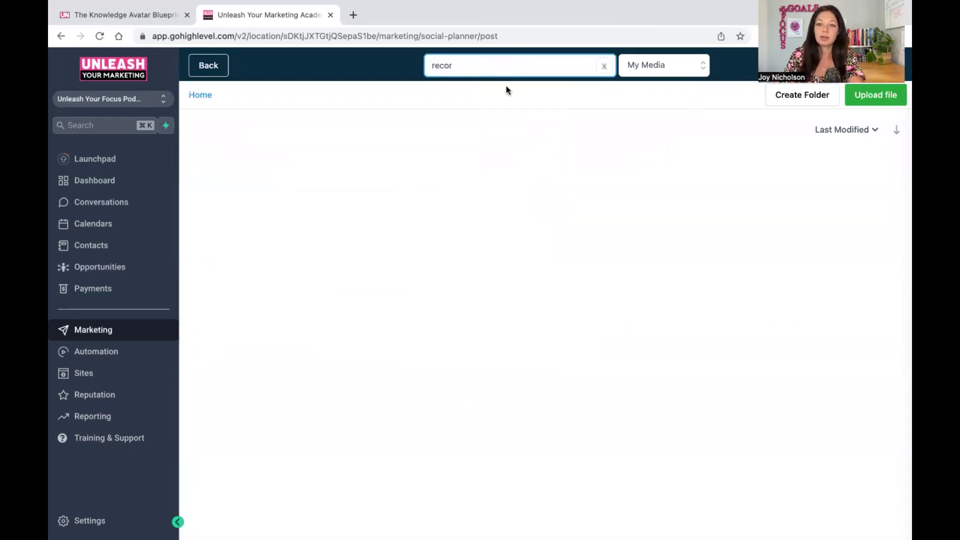
left_click(628, 59)
left_click(635, 168)
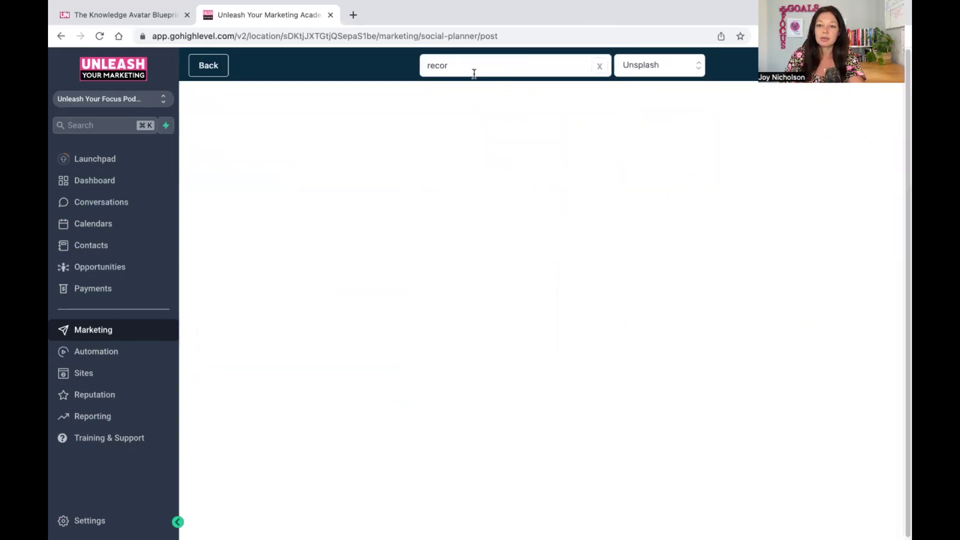
type("ding")
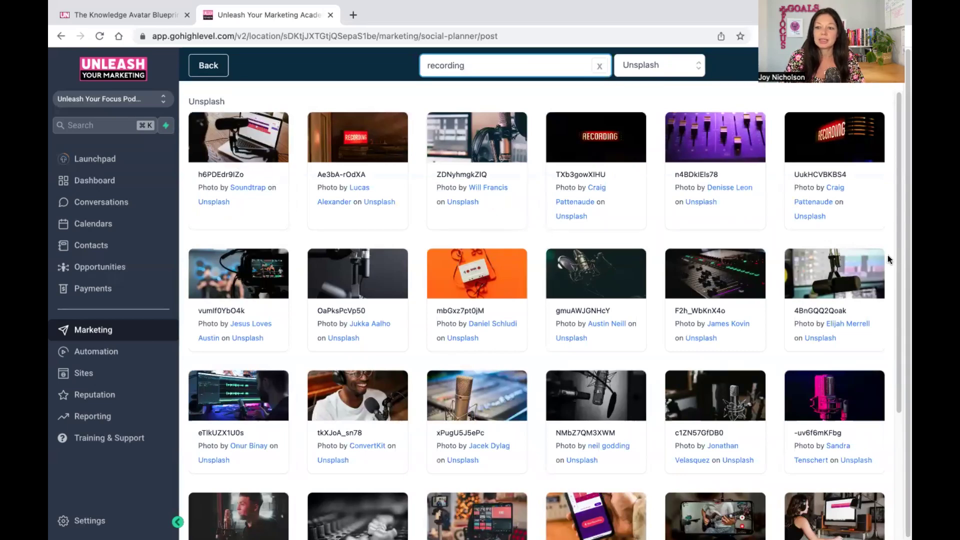
left_click(822, 386)
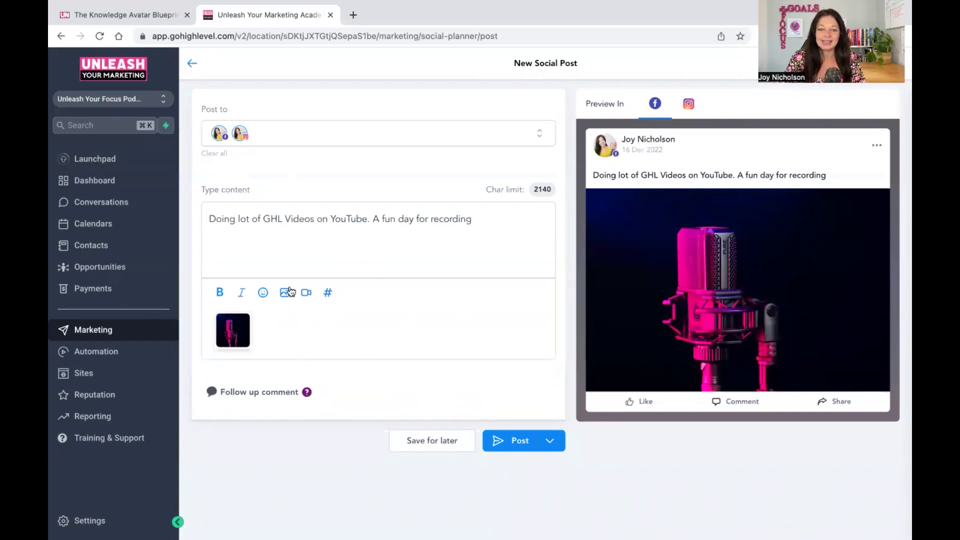
Insert 'a' before 'lot' and append '. Whoop Whoop!' to the post text
left_click(237, 216)
type("a")
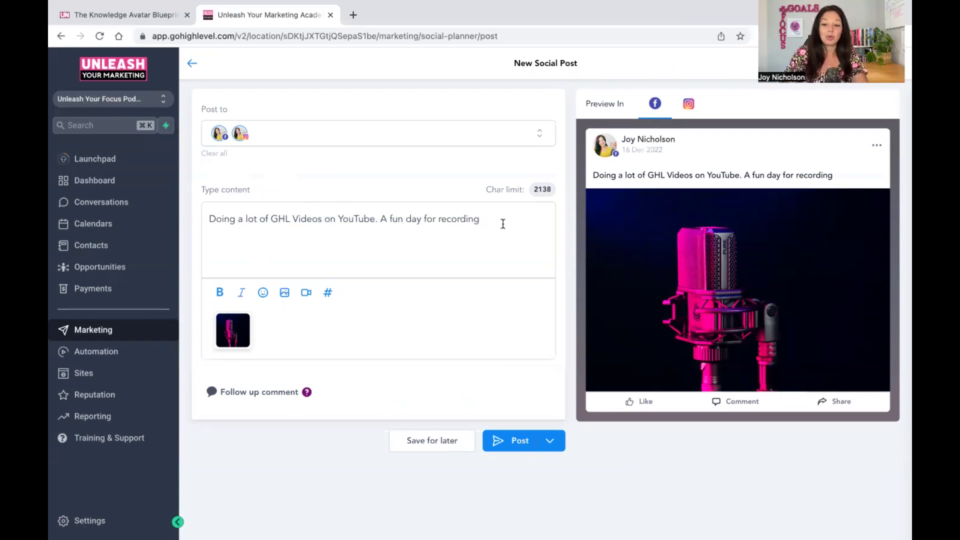
type("Whoop Whoop!")
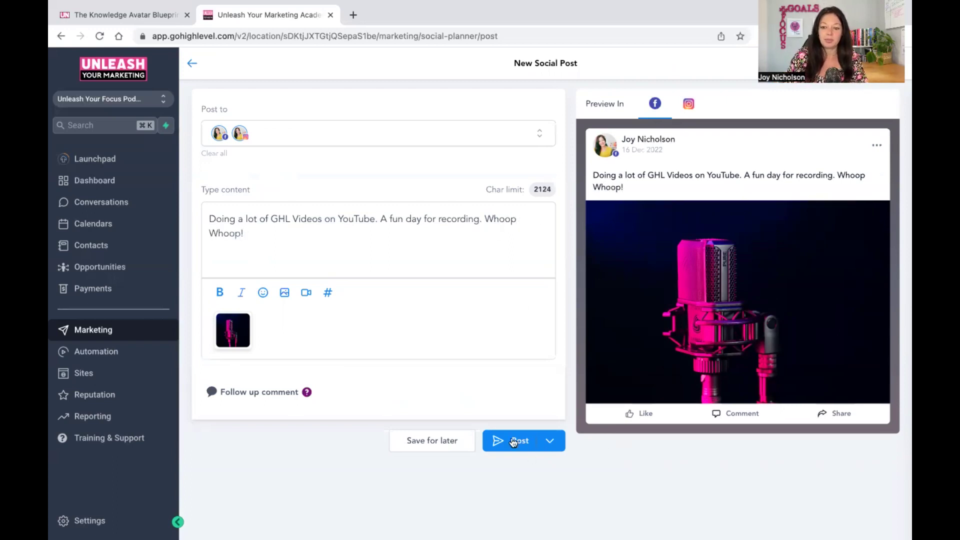
left_click(513, 442)
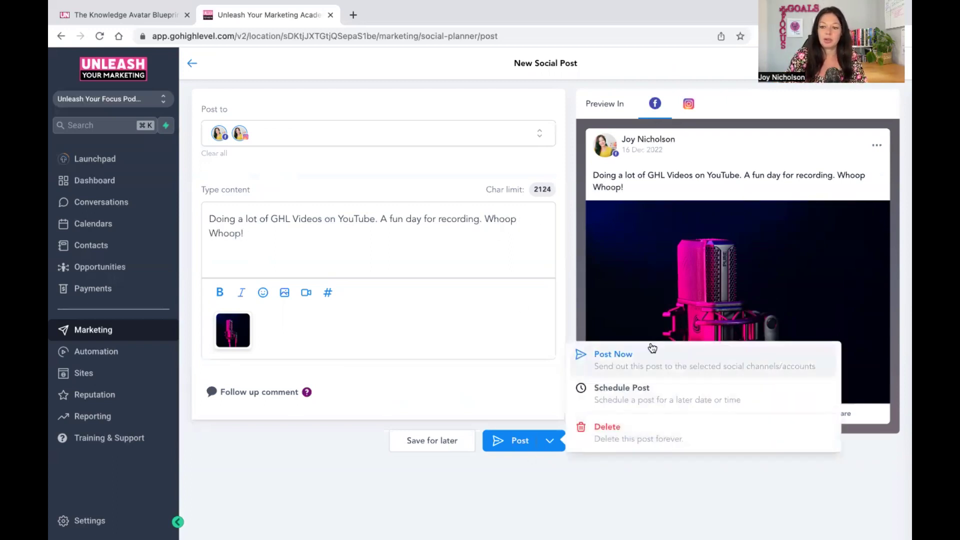
Review the Schedule Post calendar and its timezone, then cancel scheduling
left_click(636, 396)
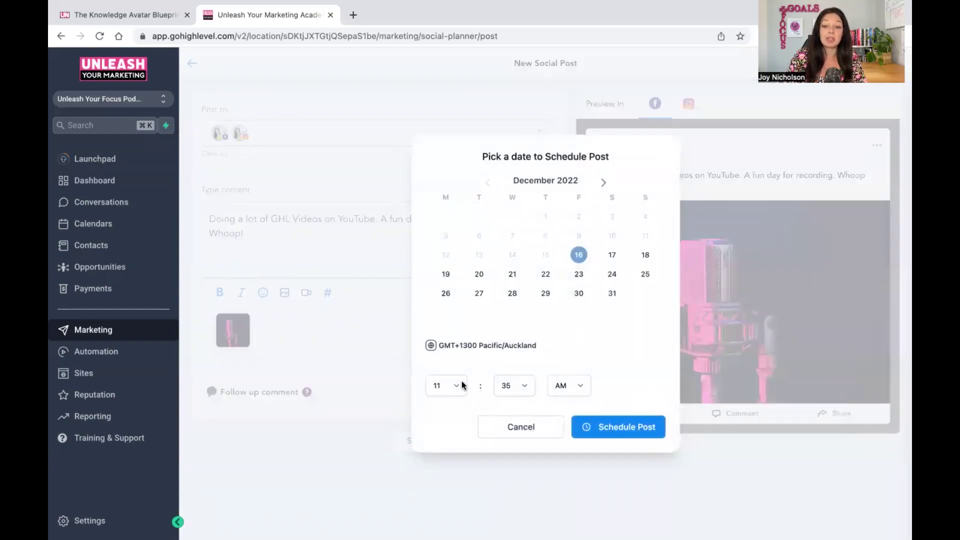
left_click_drag(537, 345, 439, 343)
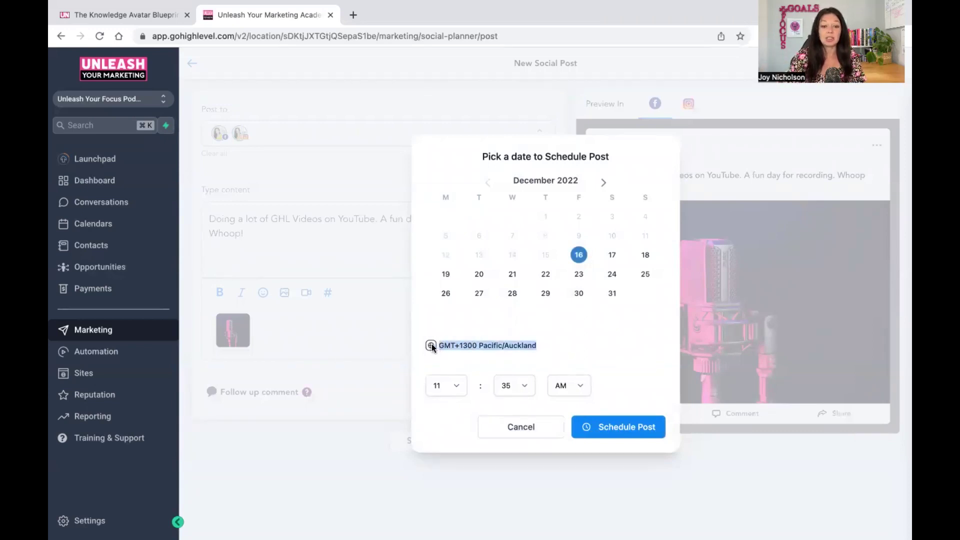
left_click(603, 343)
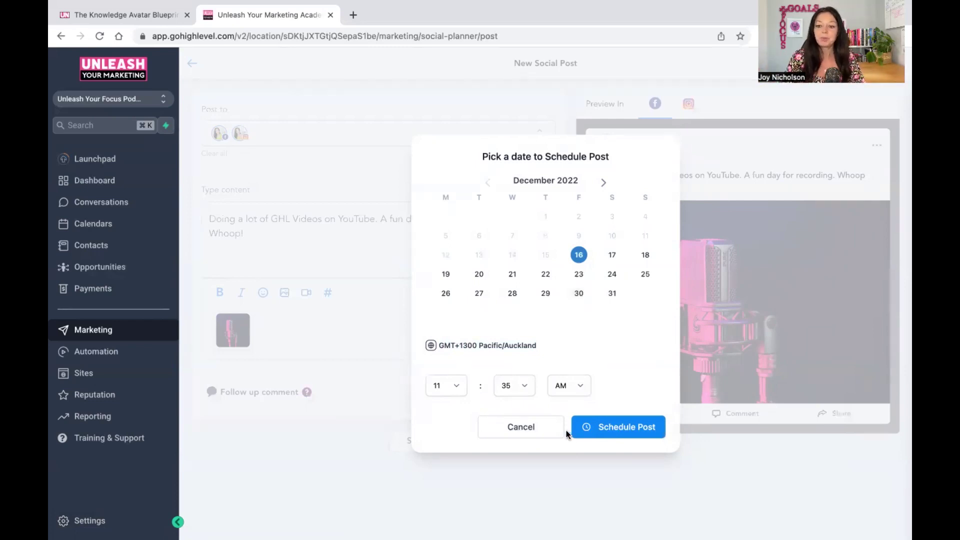
left_click(531, 424)
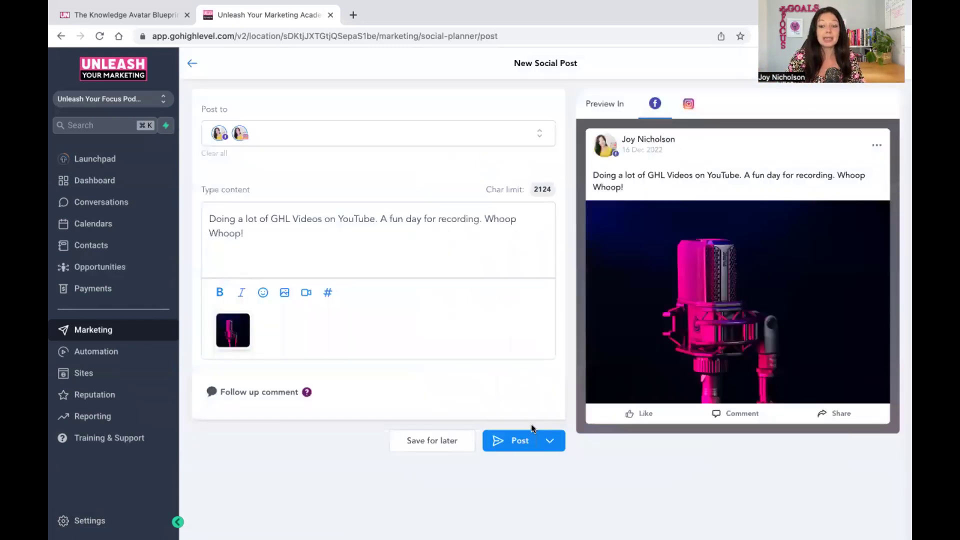
Publish the post immediately with Post Now
left_click(508, 438)
left_click(603, 354)
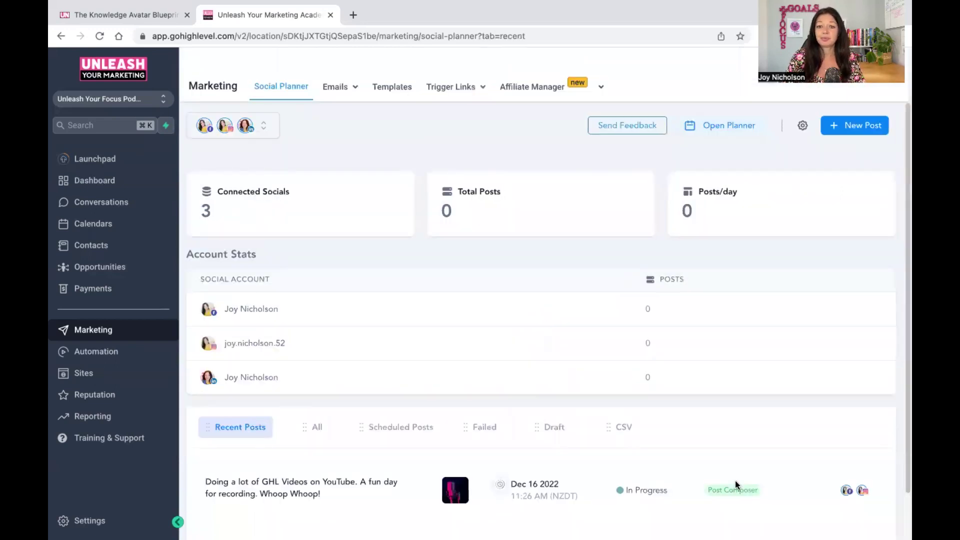
left_click(353, 15)
Load facebook.com and switch the profile to the business page
type("facebook.com")
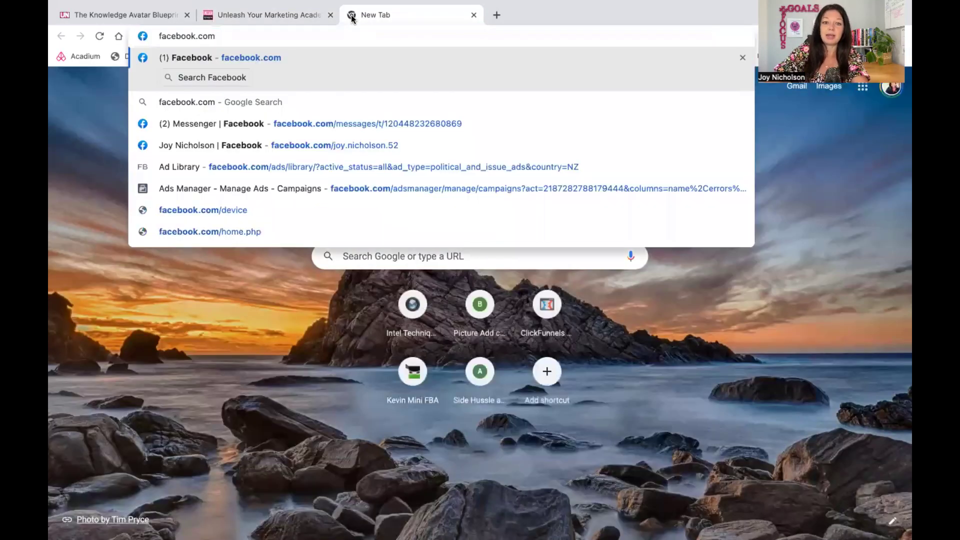
key("Return")
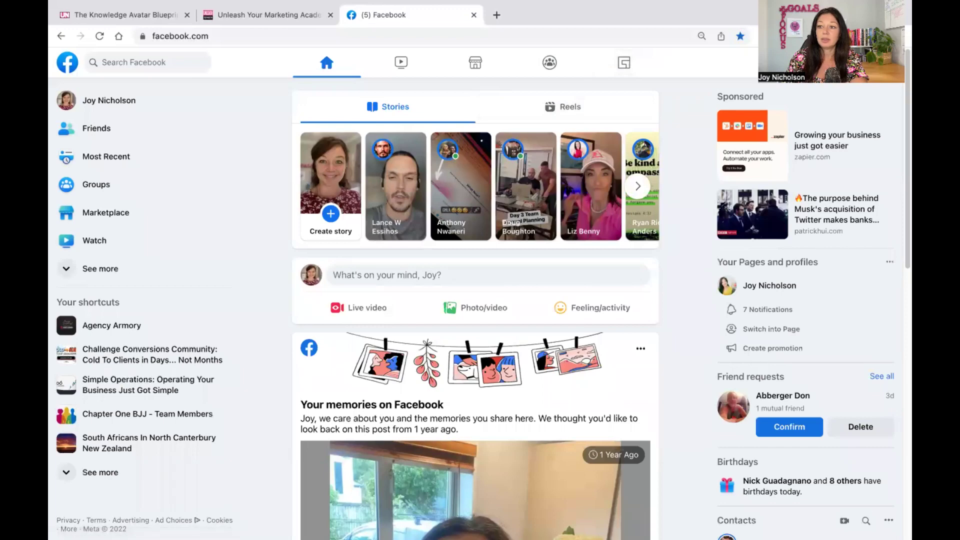
left_click(889, 62)
left_click(773, 133)
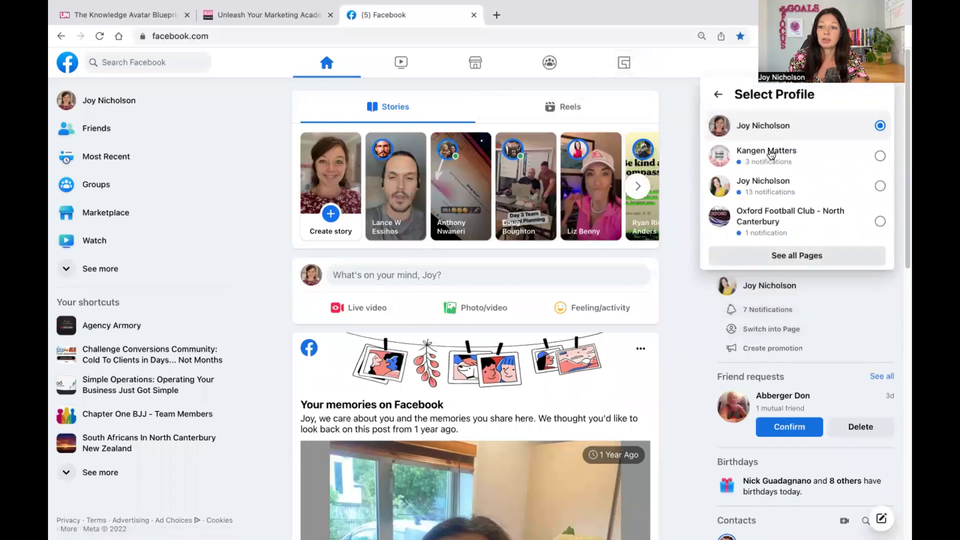
left_click(768, 185)
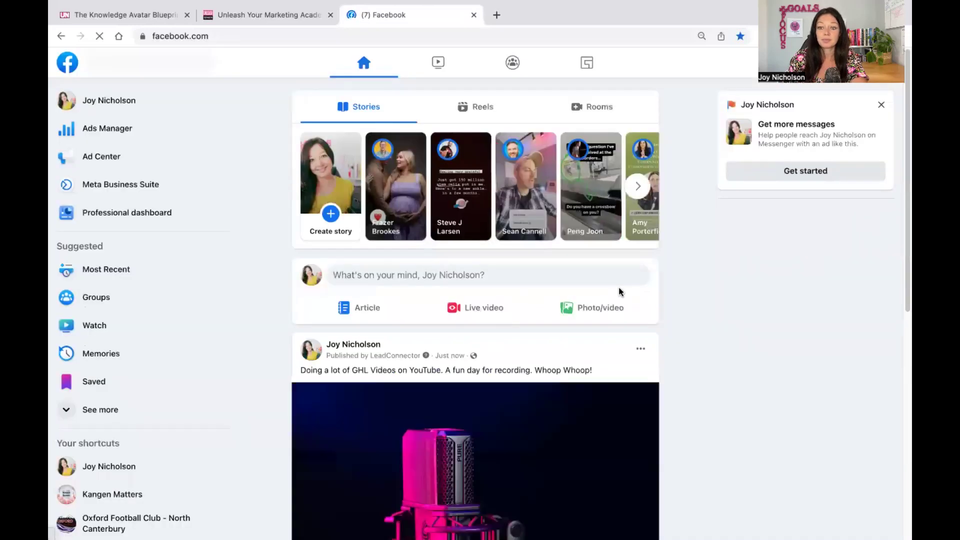
Scroll the feed to confirm the microphone post, then return to the HighLevel tab
scroll(525, 368, "down", 2)
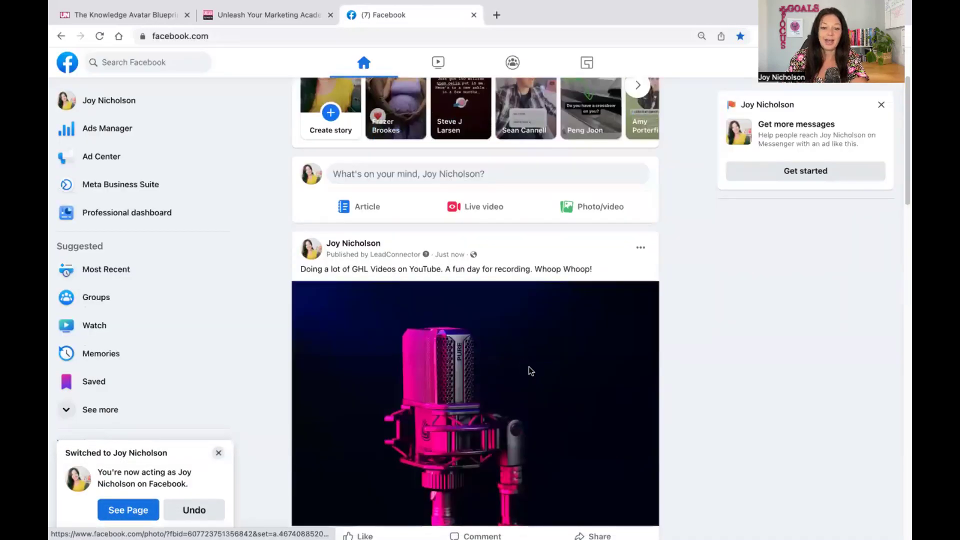
scroll(532, 369, "down", 2)
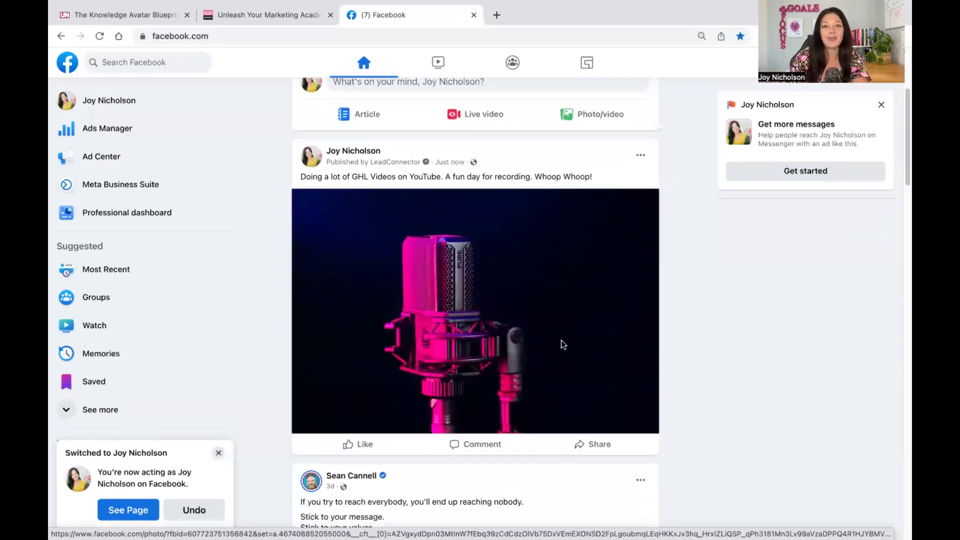
scroll(559, 270, "up", 1)
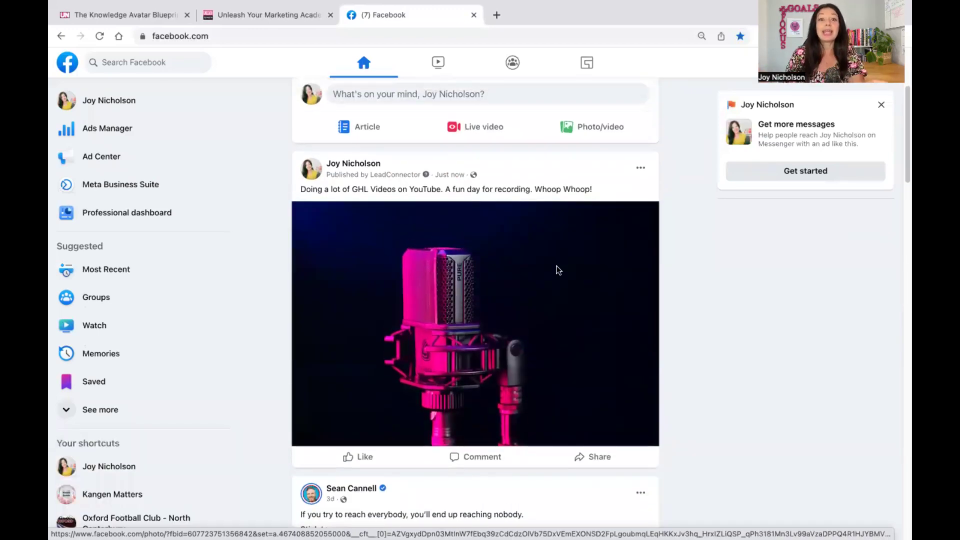
key("ctrl+shift+Tab")
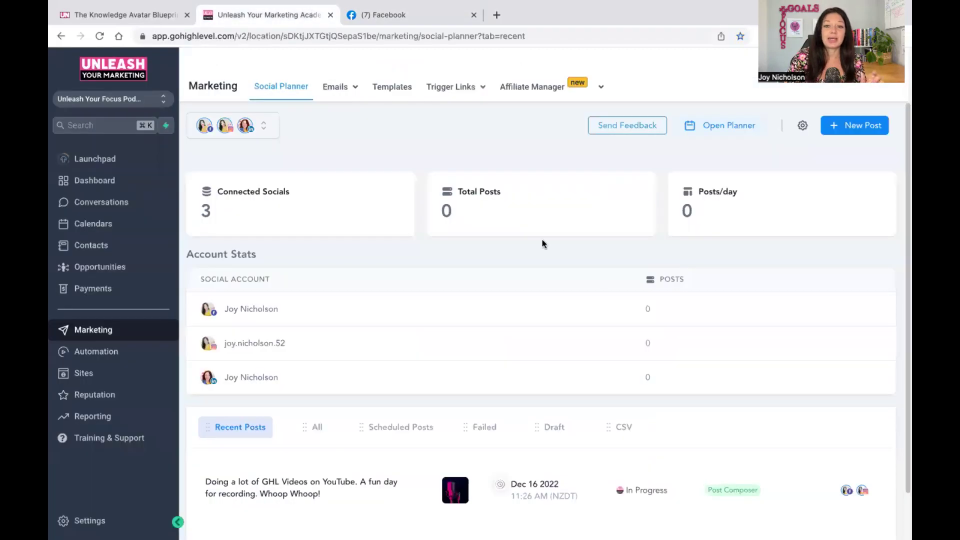